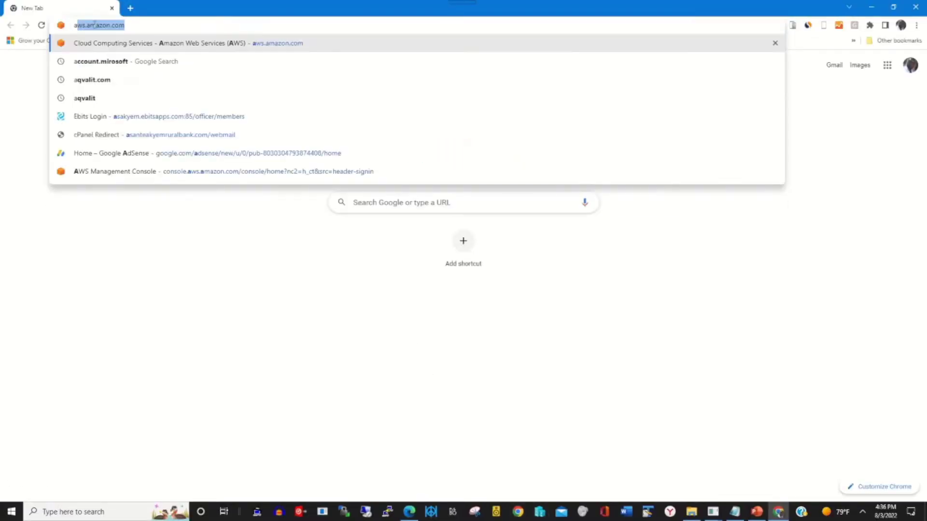
{"action": "type", "text": "c"}
{"action": "left_click", "coordinate": [94, 24]}
{"action": "type", "text": "councount.godaddy.com/products"}
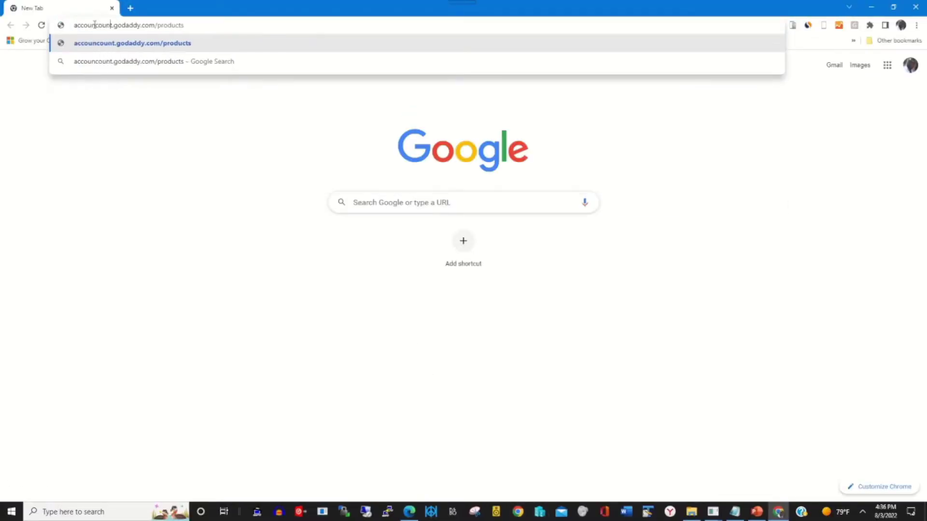
Step: Run a Google search for account.mirosoft from the Chrome address bar
{"action": "key", "text": "ctrl+a"}
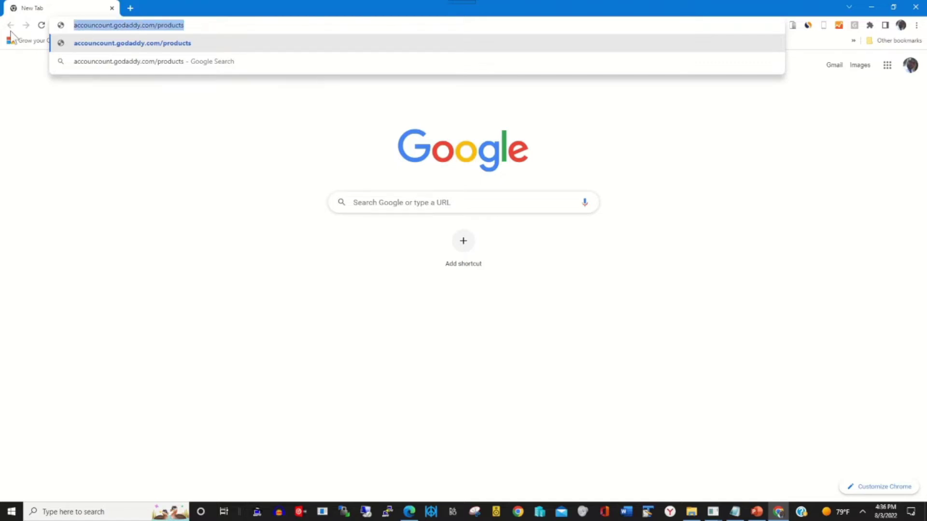
{"action": "type", "text": "account"}
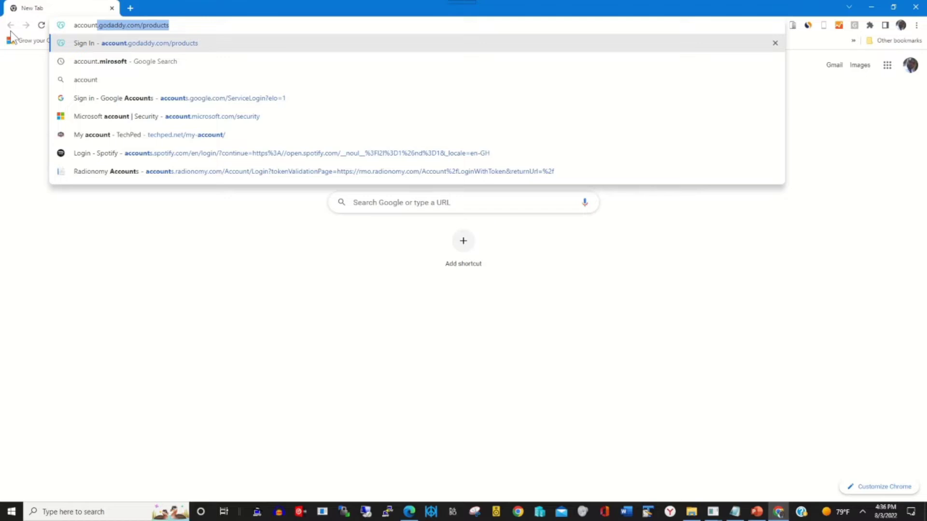
{"action": "type", "text": ".mirosoft"}
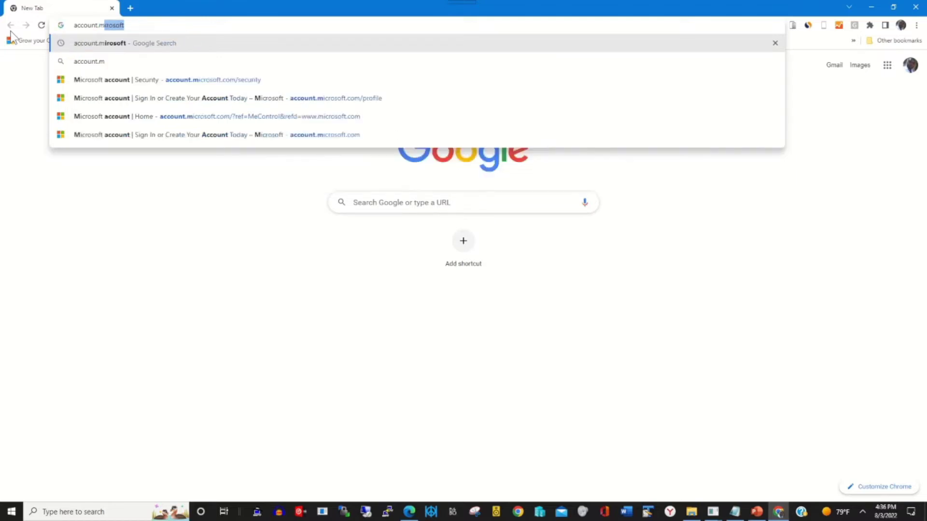
{"action": "key", "text": "Return"}
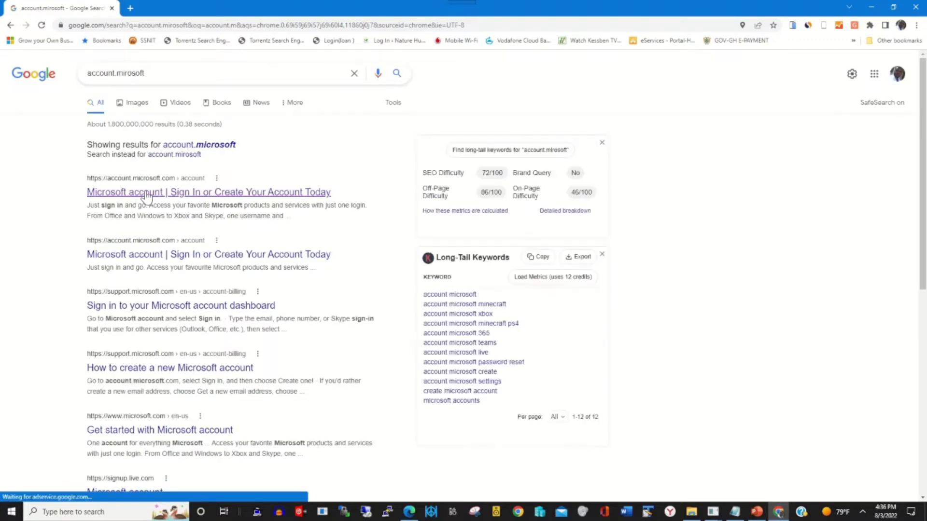
Step: Sign in with email and password, dismiss Chrome's password bubble, and choose Yes to stay signed in
{"action": "left_click", "coordinate": [128, 266]}
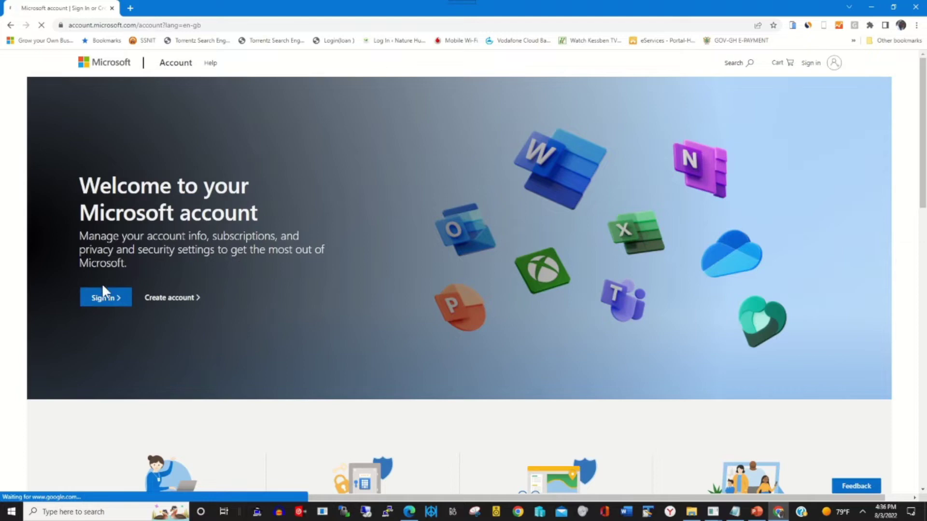
{"action": "left_click", "coordinate": [105, 302]}
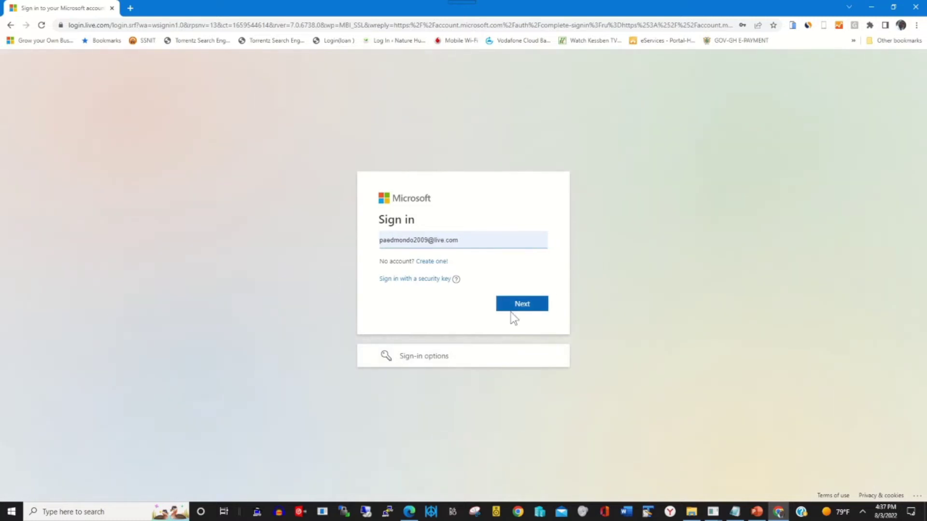
{"action": "left_click", "coordinate": [525, 306]}
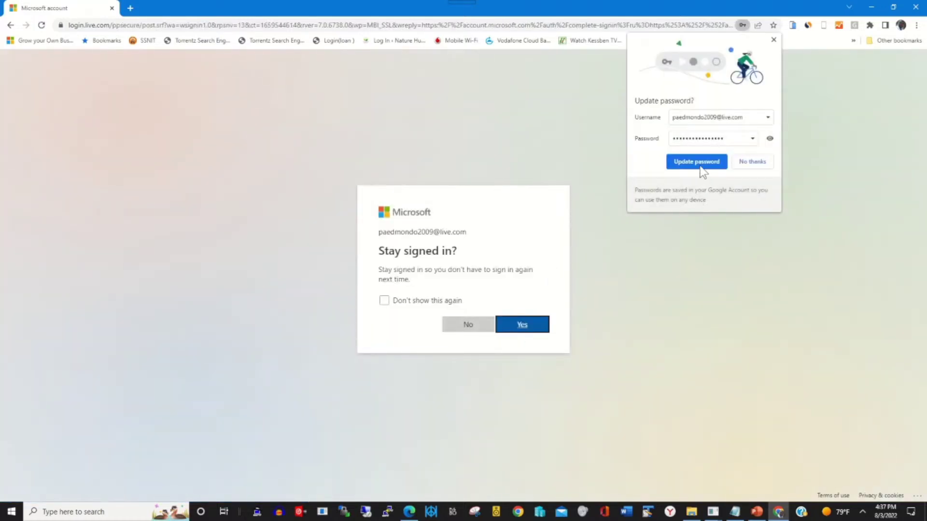
{"action": "left_click", "coordinate": [699, 165]}
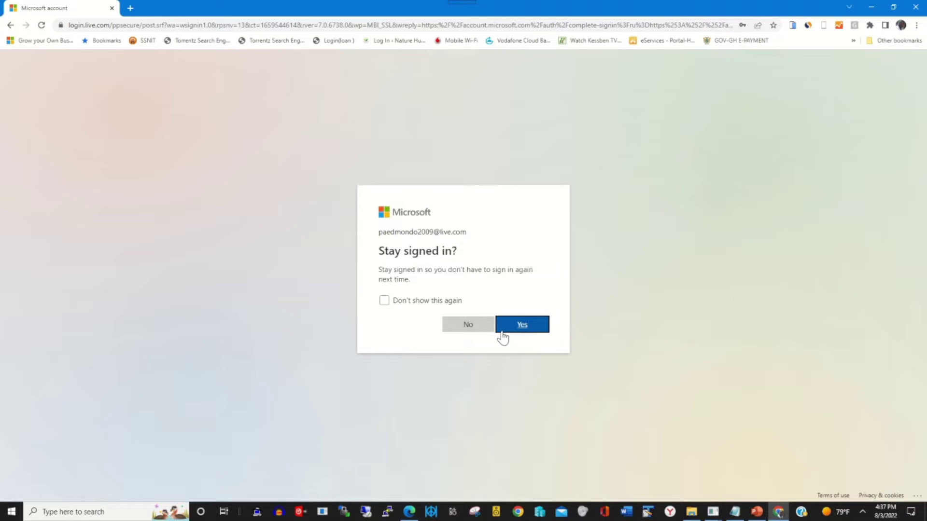
{"action": "left_click", "coordinate": [522, 327]}
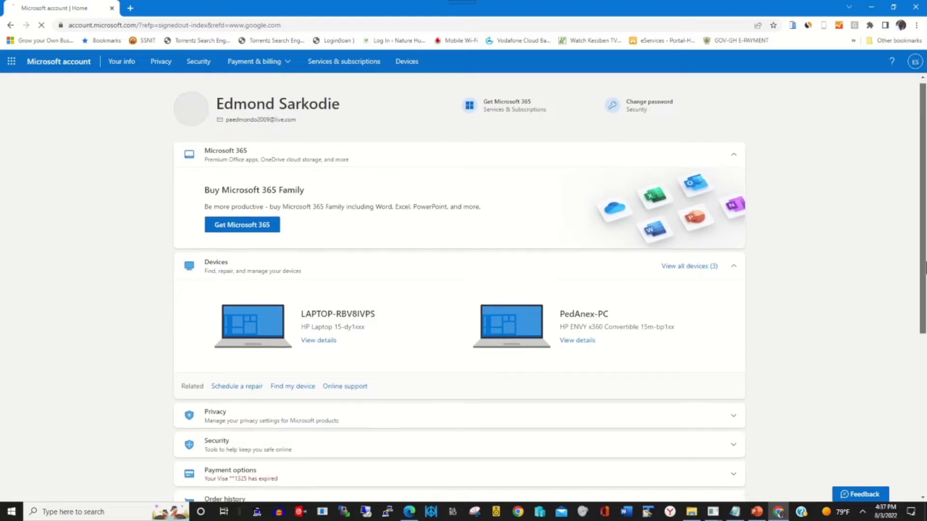
{"action": "mouse_move", "coordinate": [924, 259]}
{"action": "left_mouse_down"}
{"action": "mouse_move", "coordinate": [924, 286]}
{"action": "mouse_move", "coordinate": [925, 263]}
{"action": "left_mouse_up"}
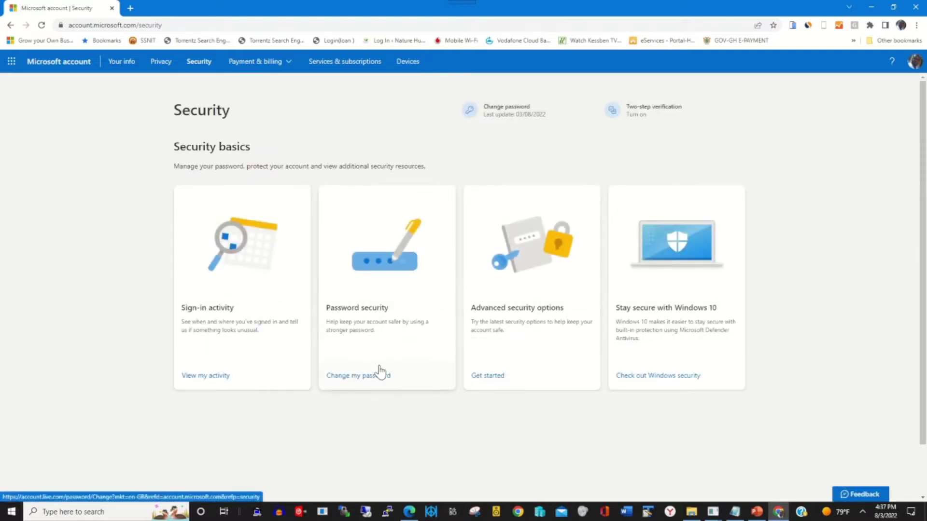
Step: Start Advanced security options from the Security page, bringing up the identity verification prompt
{"action": "left_click", "coordinate": [488, 377]}
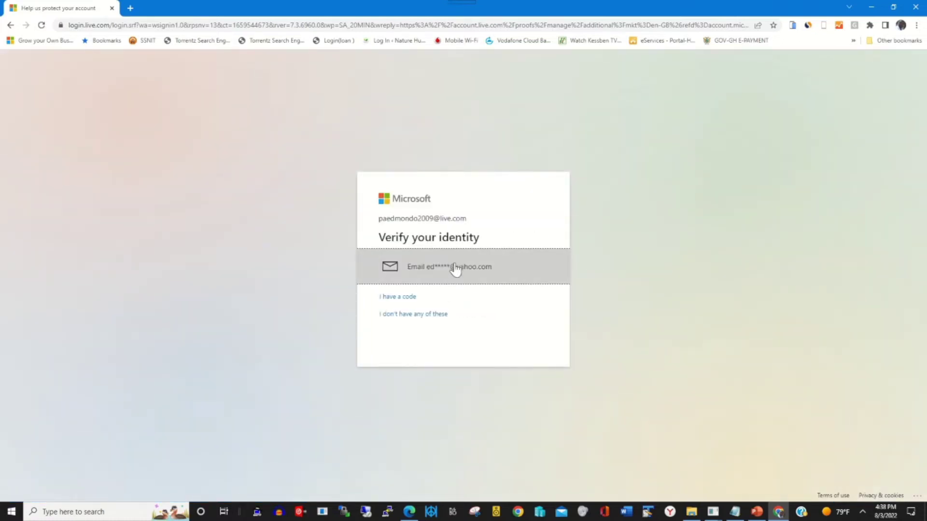
Step: Choose email verification, enter the full Yahoo address, and send the code
{"action": "left_click", "coordinate": [454, 270]}
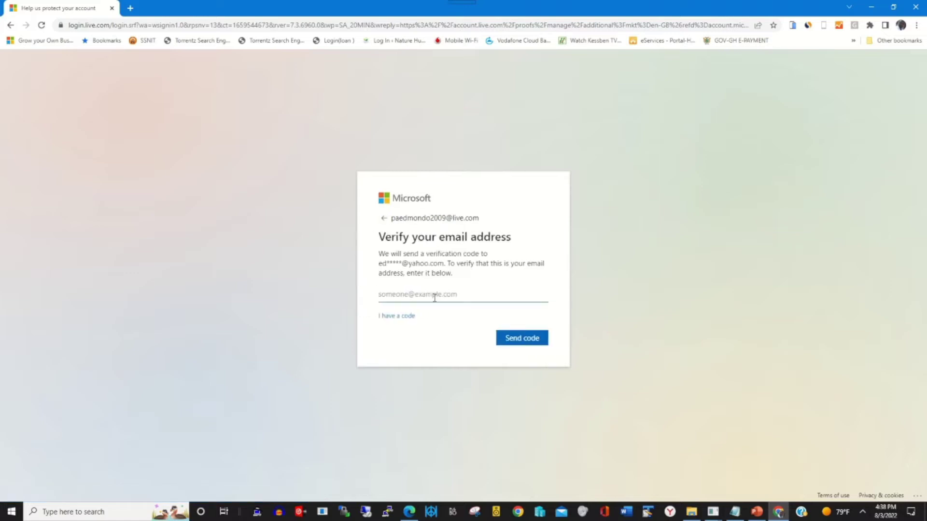
{"action": "left_click", "coordinate": [435, 297]}
{"action": "type", "text": "e"}
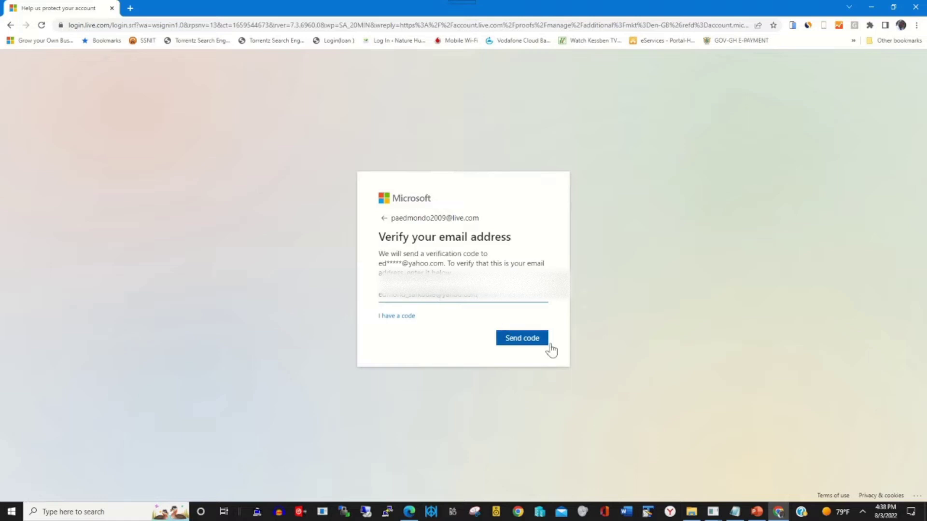
{"action": "left_click", "coordinate": [531, 343]}
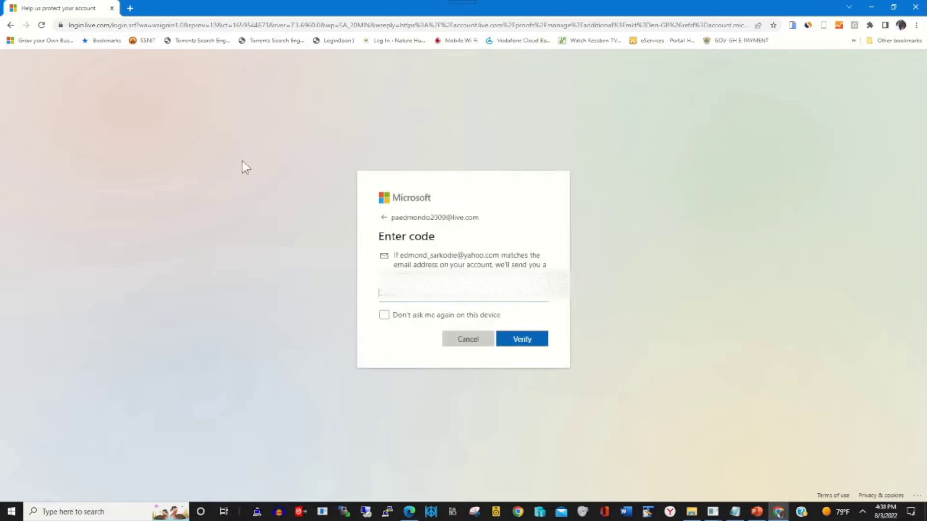
Step: Go to Yahoo Mail in a new browser tab
{"action": "left_click", "coordinate": [154, 24]}
{"action": "key", "text": "ctrl+t"}
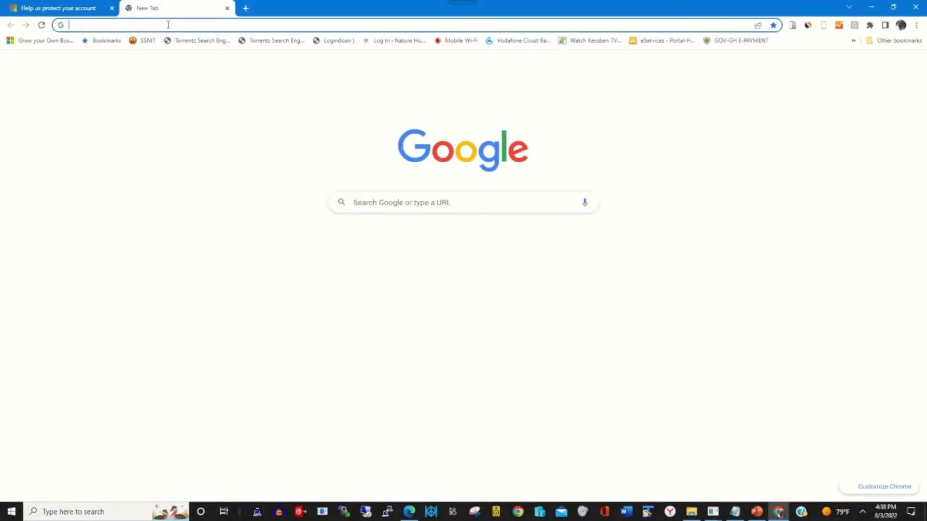
{"action": "left_click", "coordinate": [168, 25]}
{"action": "type", "text": "yah"}
{"action": "key", "text": "Return"}
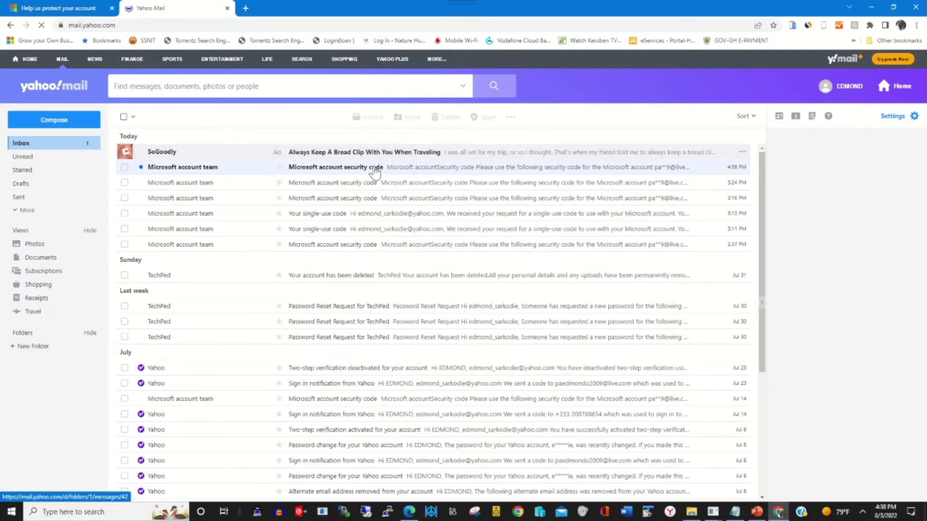
Step: Copy the code from the Microsoft security code email and return to the Microsoft tab
{"action": "left_click", "coordinate": [374, 171]}
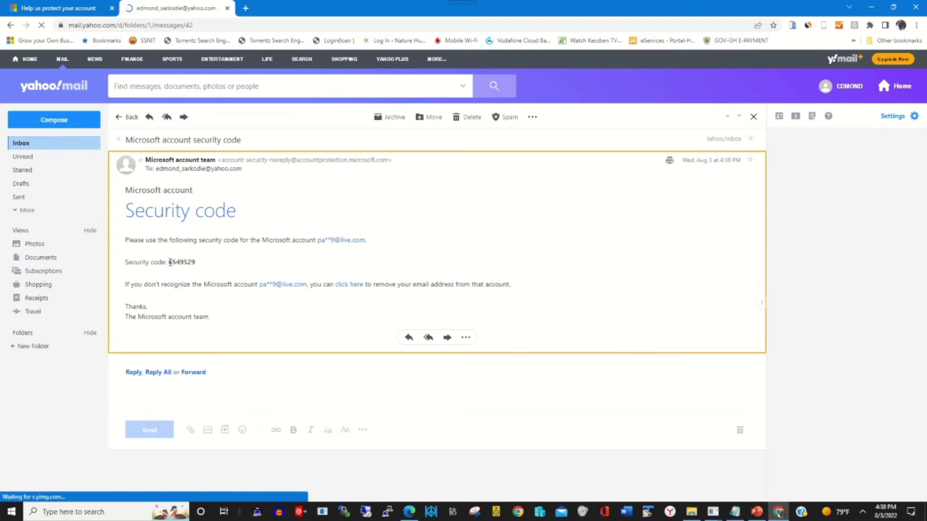
{"action": "left_click_drag", "start_coordinate": [170, 263], "coordinate": [200, 267]}
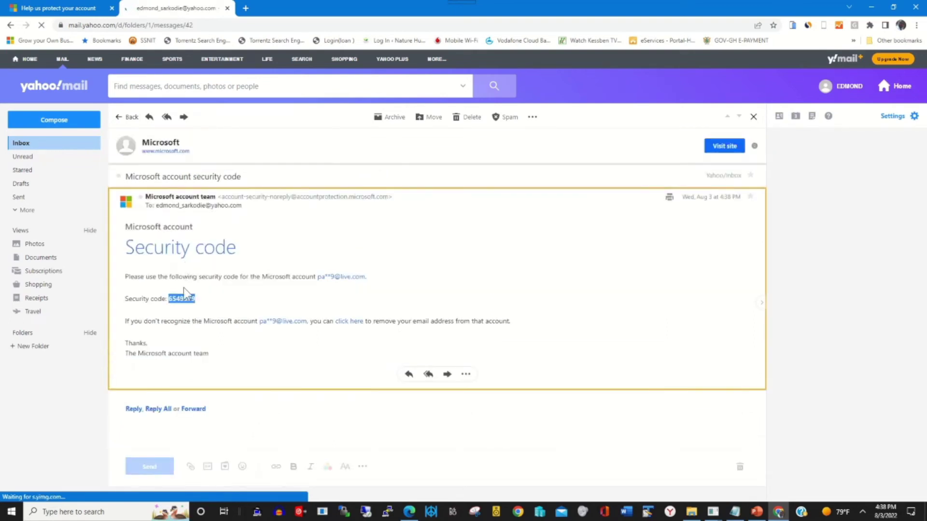
{"action": "right_click", "coordinate": [183, 298]}
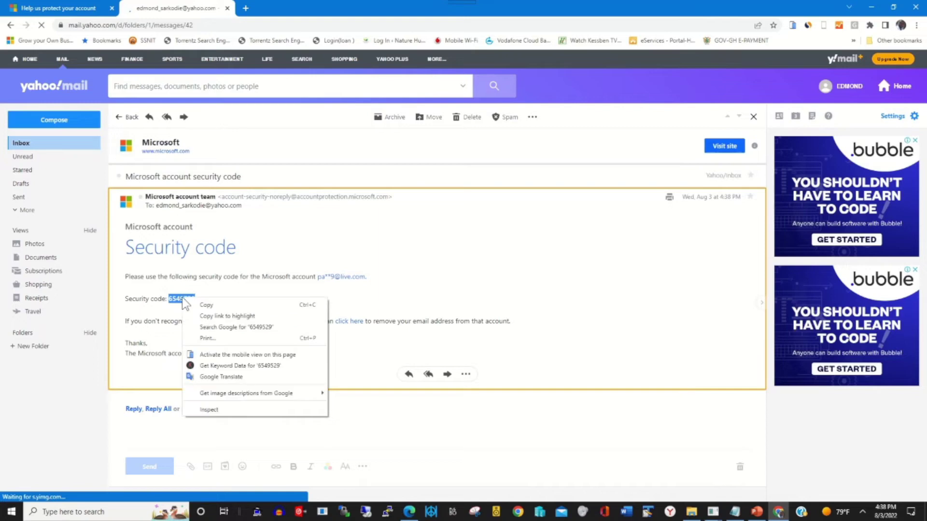
{"action": "left_click", "coordinate": [215, 310]}
{"action": "left_click", "coordinate": [58, 7]}
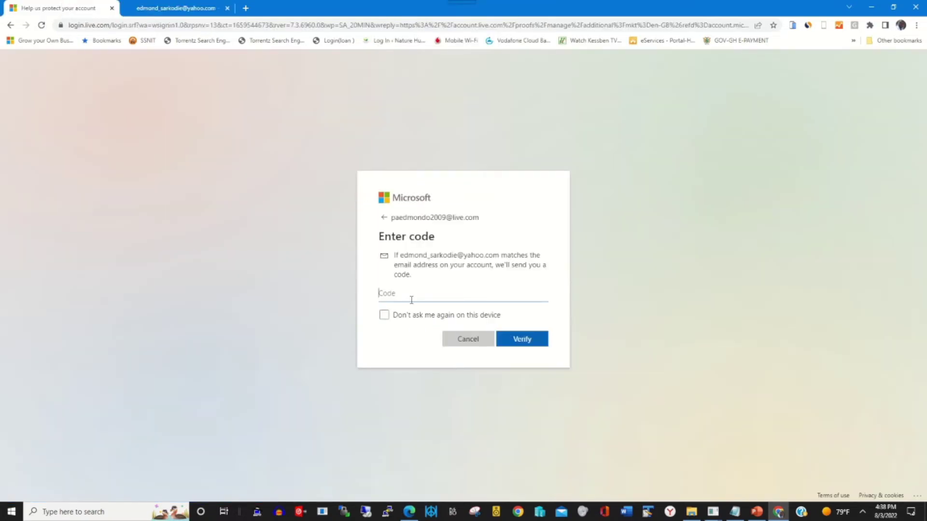
Step: Paste the emailed code into the Code field to verify identity
{"action": "key", "text": "ctrl+v"}
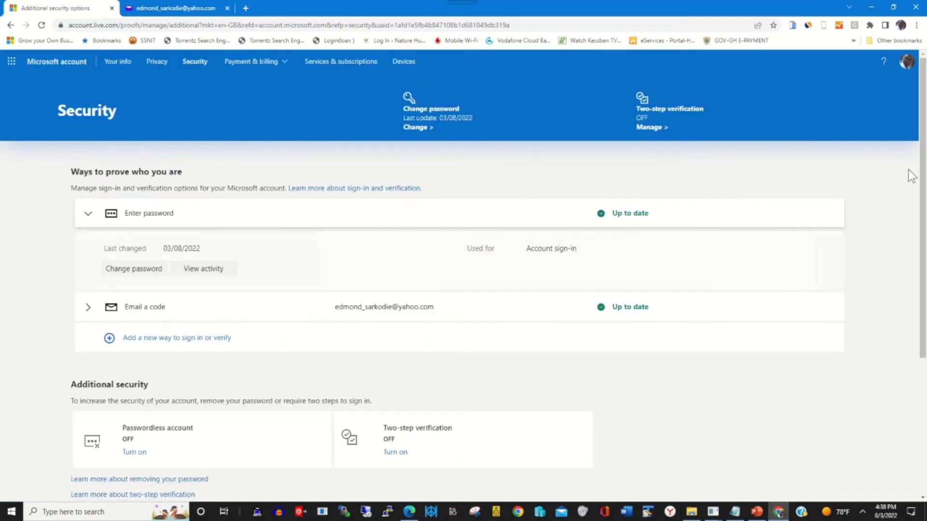
{"action": "left_click_drag", "start_coordinate": [923, 170], "coordinate": [924, 286]}
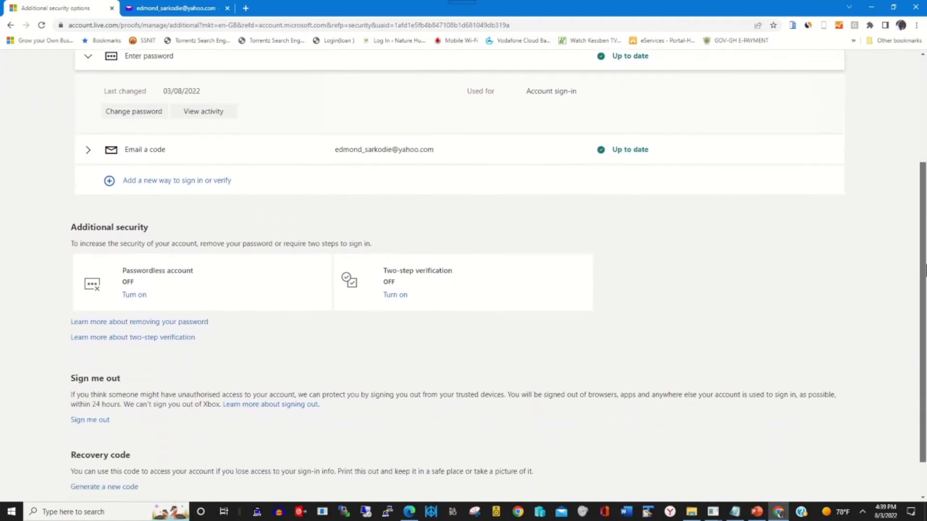
{"action": "scroll", "coordinate": [613, 280], "scroll_direction": "up", "scroll_amount": 2}
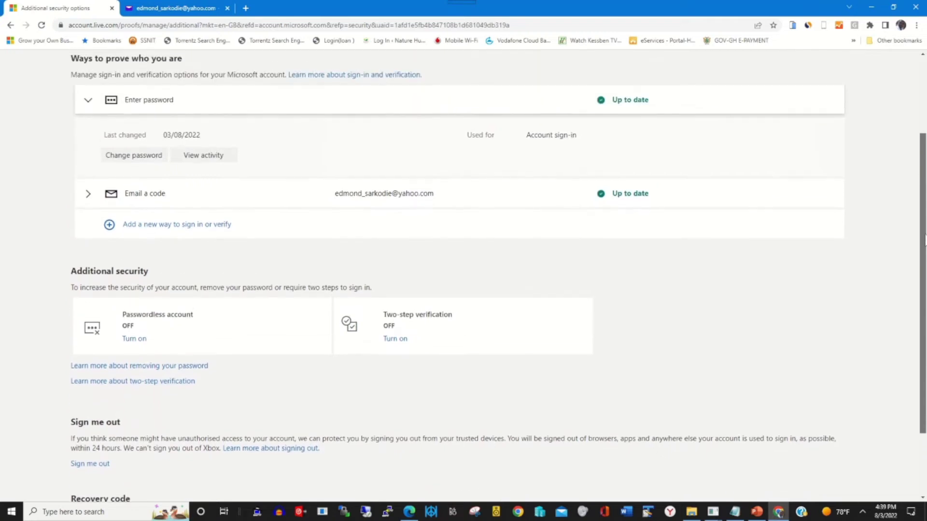
Step: Turn on Two-step verification under Additional security
{"action": "left_click", "coordinate": [395, 342]}
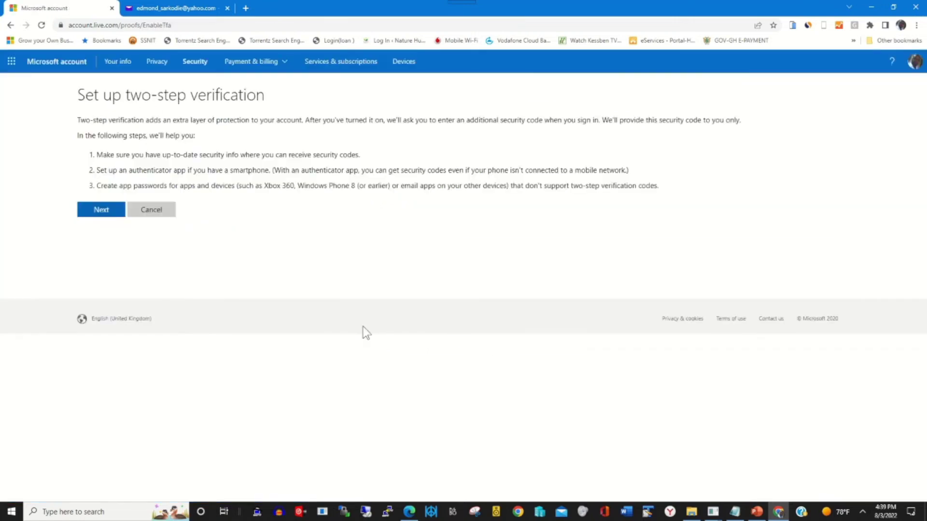
Step: Continue past the intro and choose A phone number as the verification method
{"action": "left_click", "coordinate": [94, 212]}
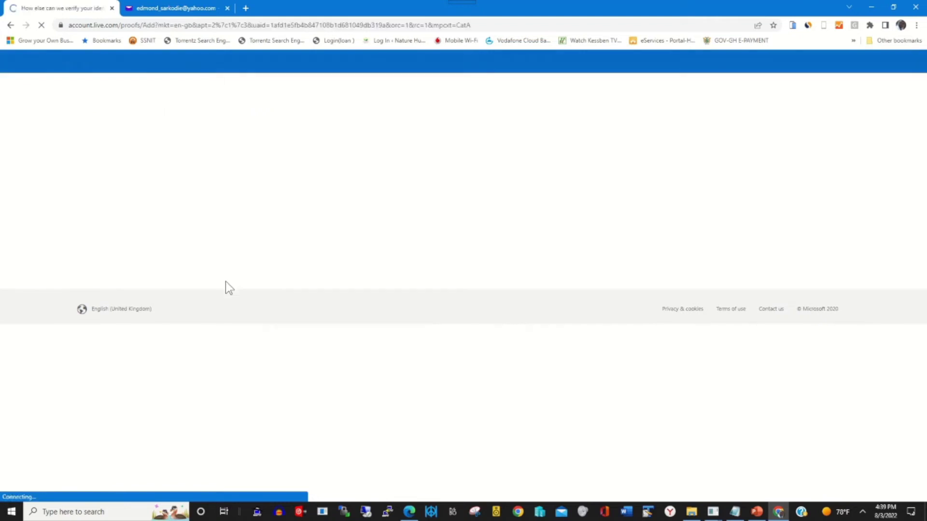
{"action": "left_click", "coordinate": [498, 193]}
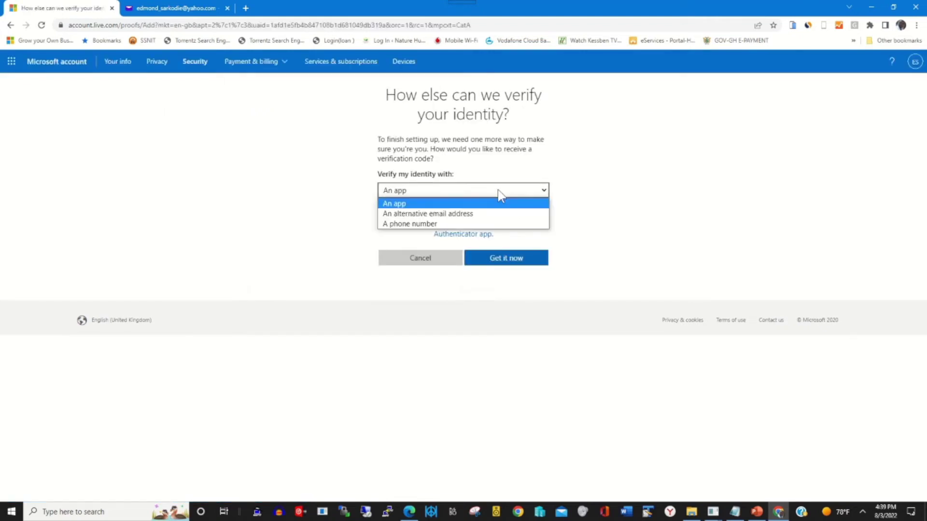
{"action": "left_click", "coordinate": [413, 230]}
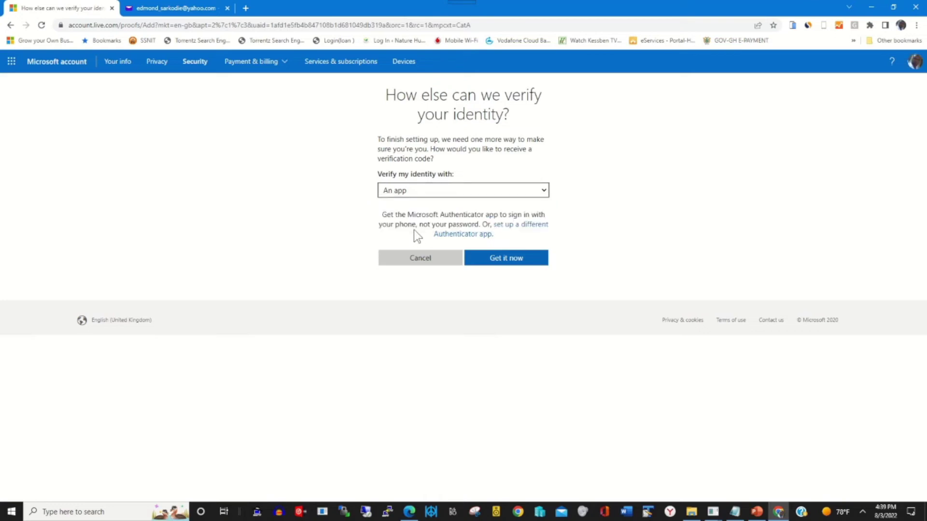
{"action": "left_click", "coordinate": [486, 193]}
{"action": "left_click", "coordinate": [464, 223]}
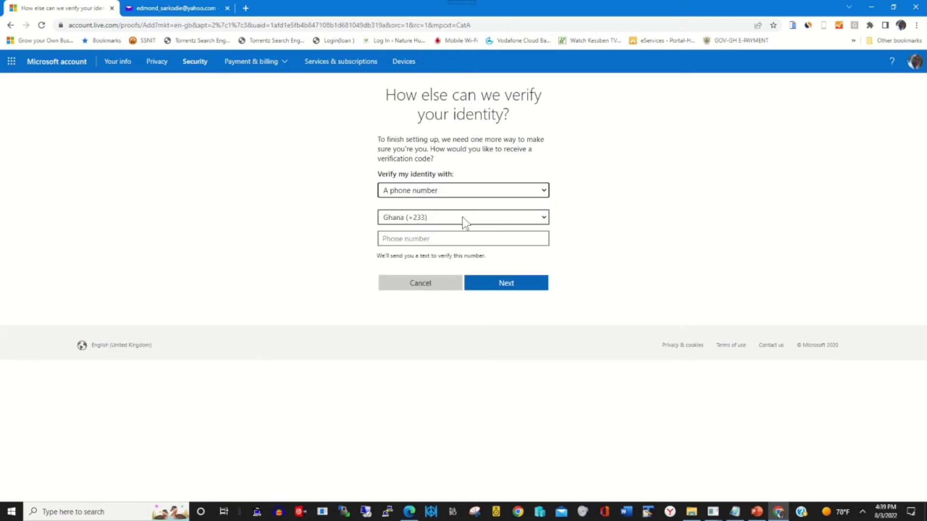
Step: Keep Ghana (+233), enter the phone number, and submit it to receive a text code
{"action": "left_click", "coordinate": [456, 223]}
{"action": "left_click", "coordinate": [455, 221]}
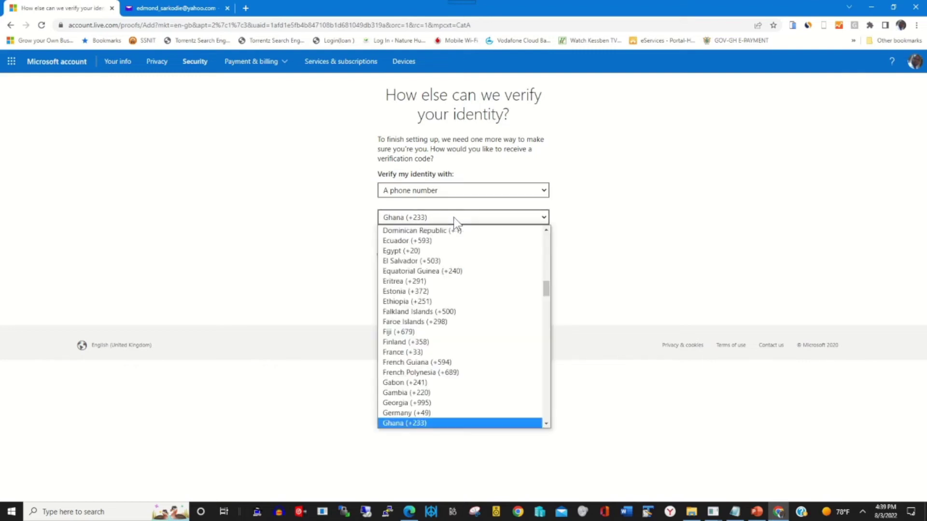
{"action": "left_click", "coordinate": [454, 221]}
{"action": "left_click", "coordinate": [452, 239]}
{"action": "type", "text": "6549529"}
{"action": "key", "text": "BackSpace"}
{"action": "key", "text": "BackSpace"}
{"action": "key", "text": "BackSpace"}
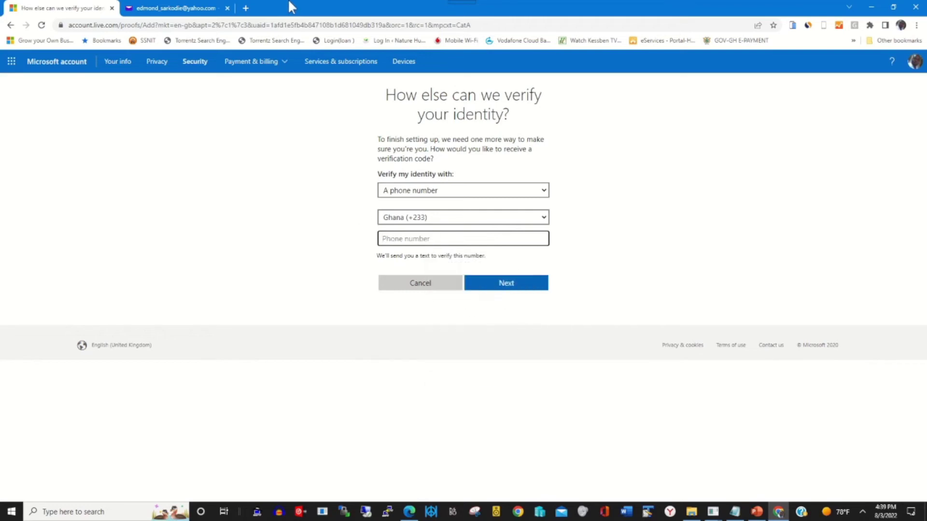
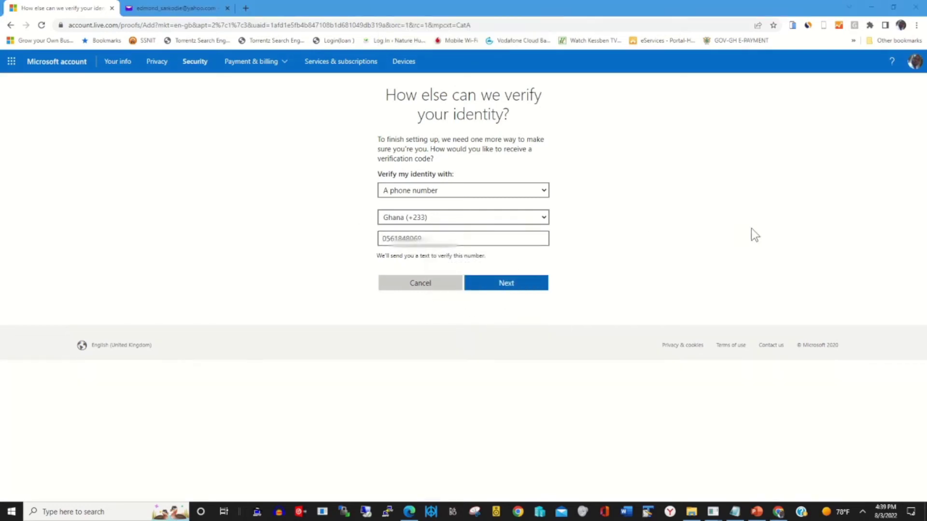
{"action": "left_click", "coordinate": [511, 289]}
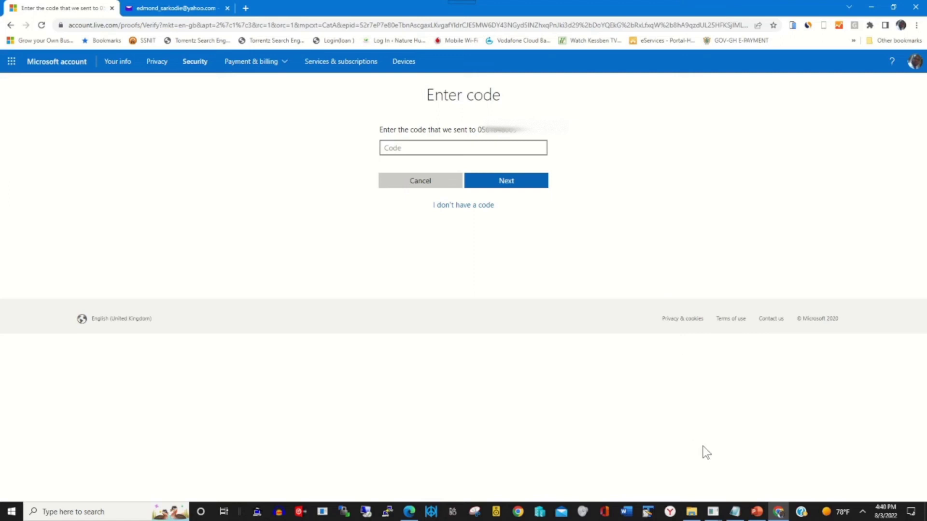
{"action": "mouse_move", "coordinate": [713, 512]}
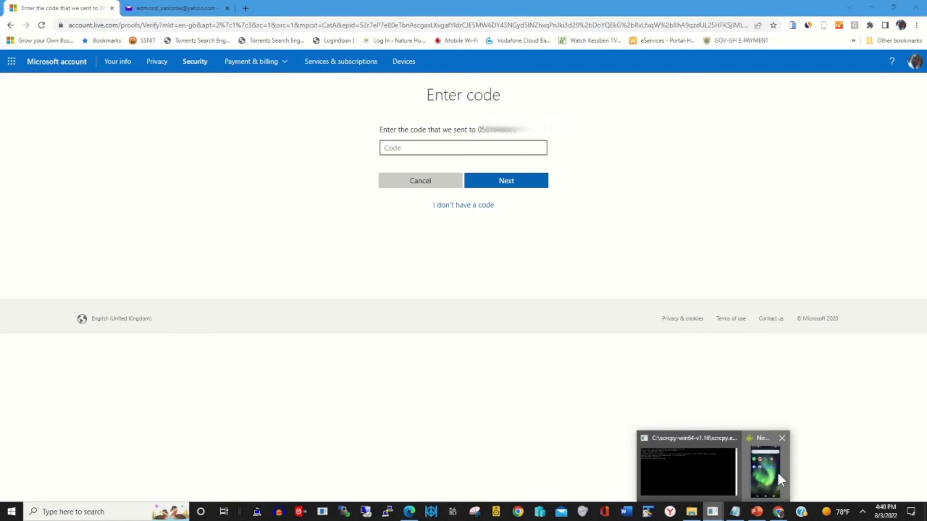
{"action": "left_click", "coordinate": [777, 471]}
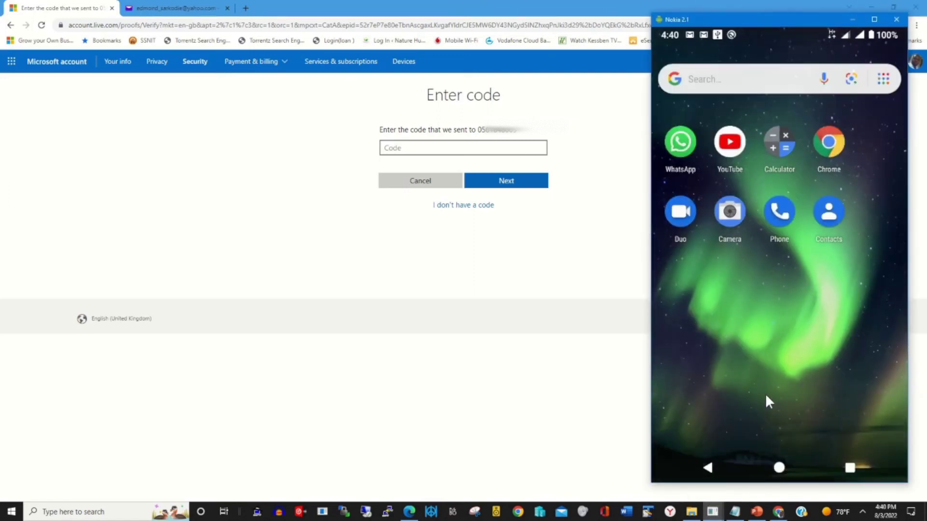
{"action": "scroll", "coordinate": [766, 397], "scroll_direction": "down", "scroll_amount": 2}
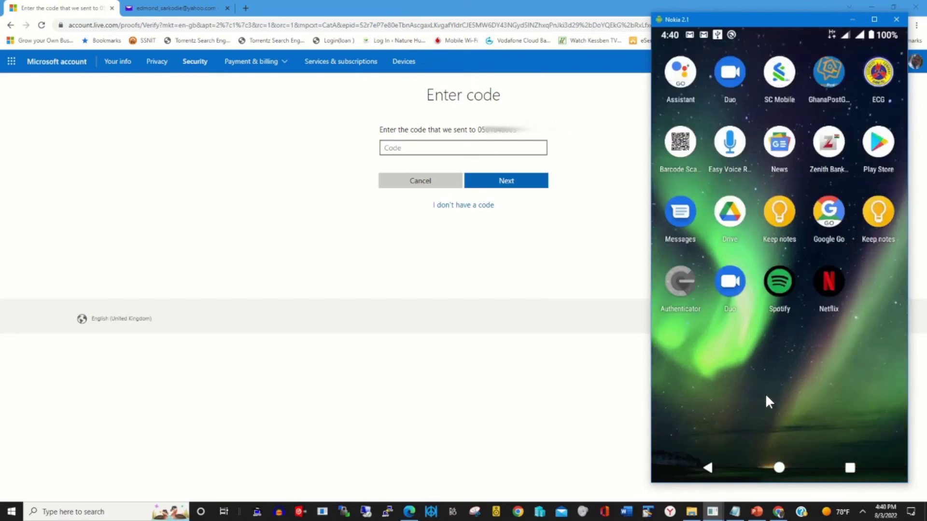
{"action": "left_click", "coordinate": [679, 214]}
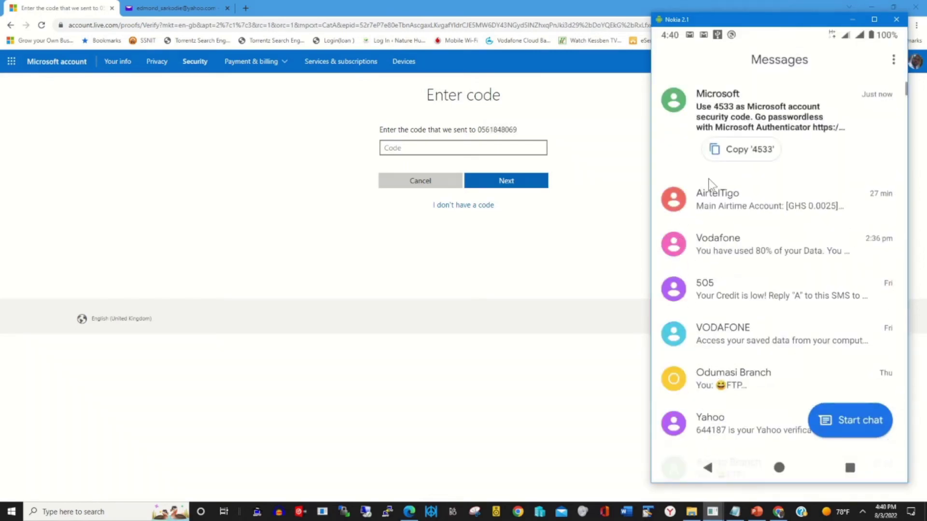
{"action": "left_click", "coordinate": [757, 150]}
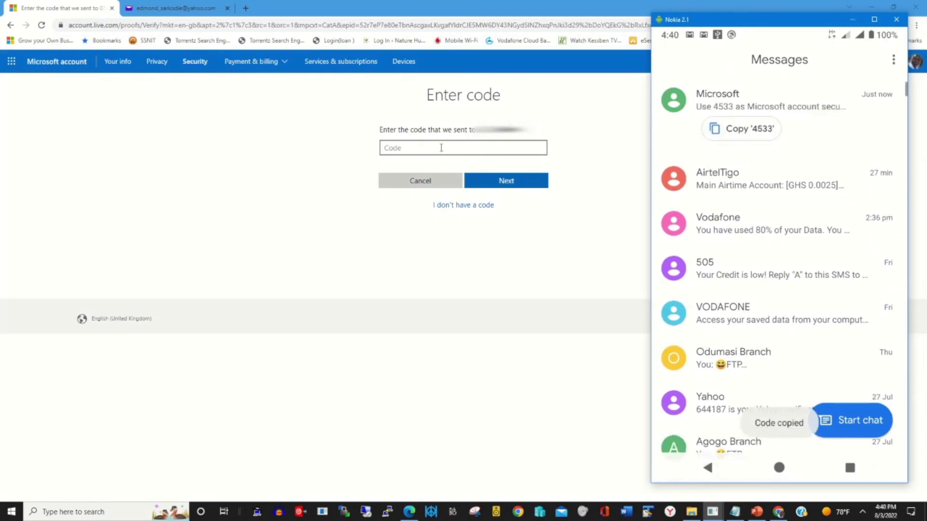
{"action": "left_click", "coordinate": [441, 146]}
{"action": "key", "text": "ctrl+v"}
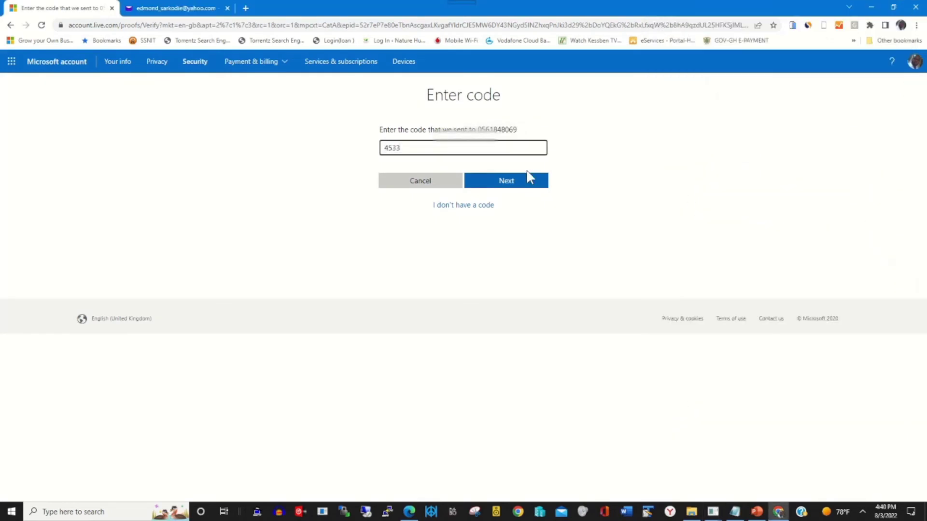
Step: Verify the texted code, continue past the app password page, and finish two-step setup
{"action": "left_click", "coordinate": [519, 187]}
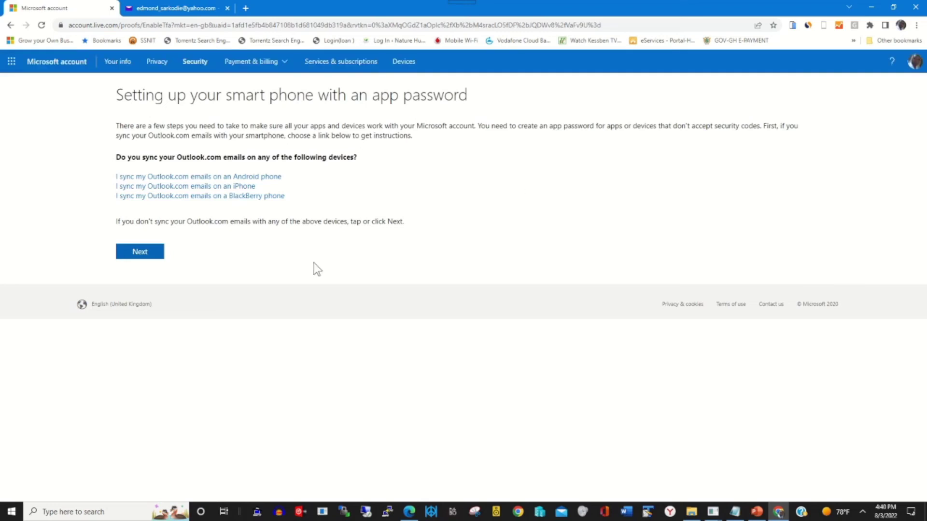
{"action": "left_click", "coordinate": [147, 258]}
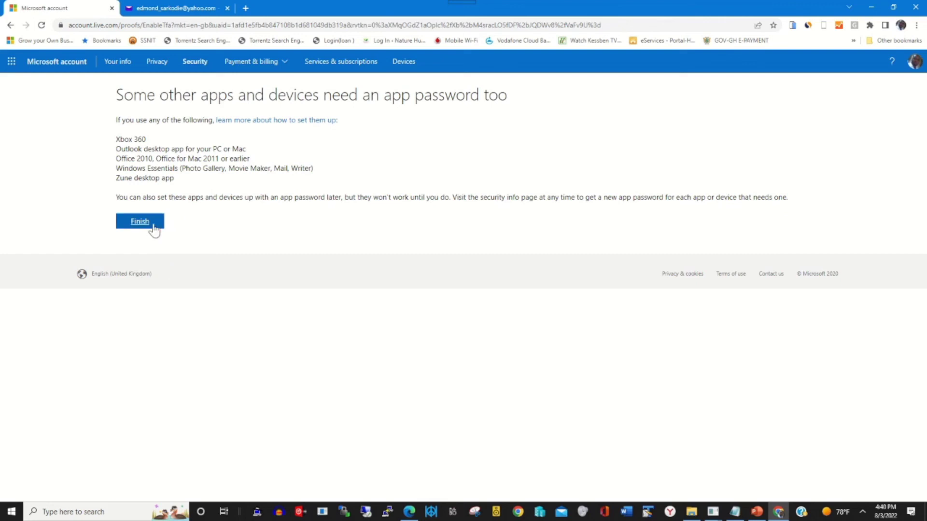
{"action": "left_click", "coordinate": [150, 223]}
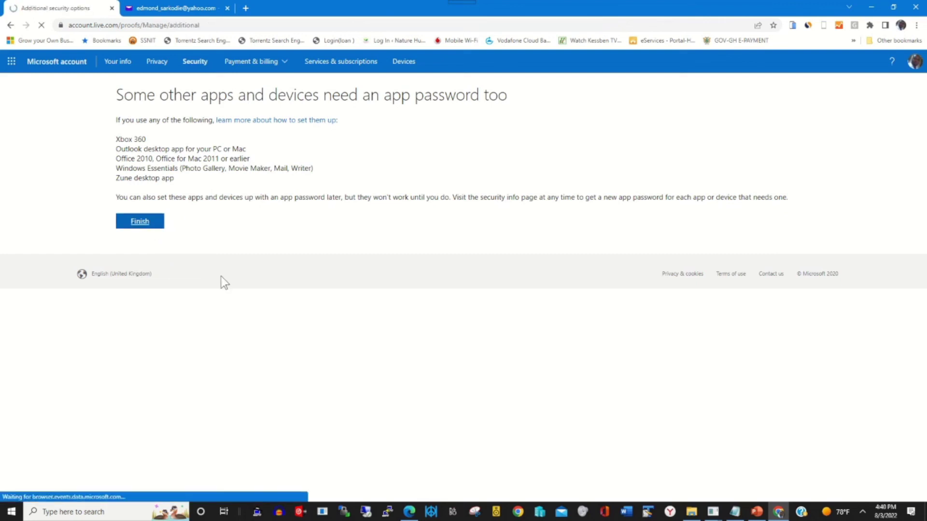